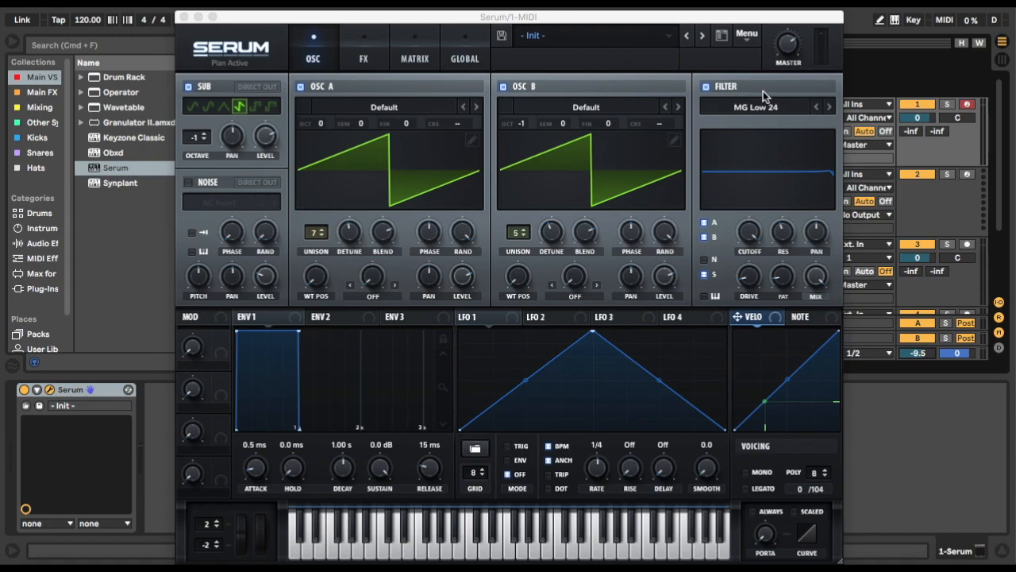
Initialize the preset and set oscillator A's unison to 7 voices.
click(743, 38)
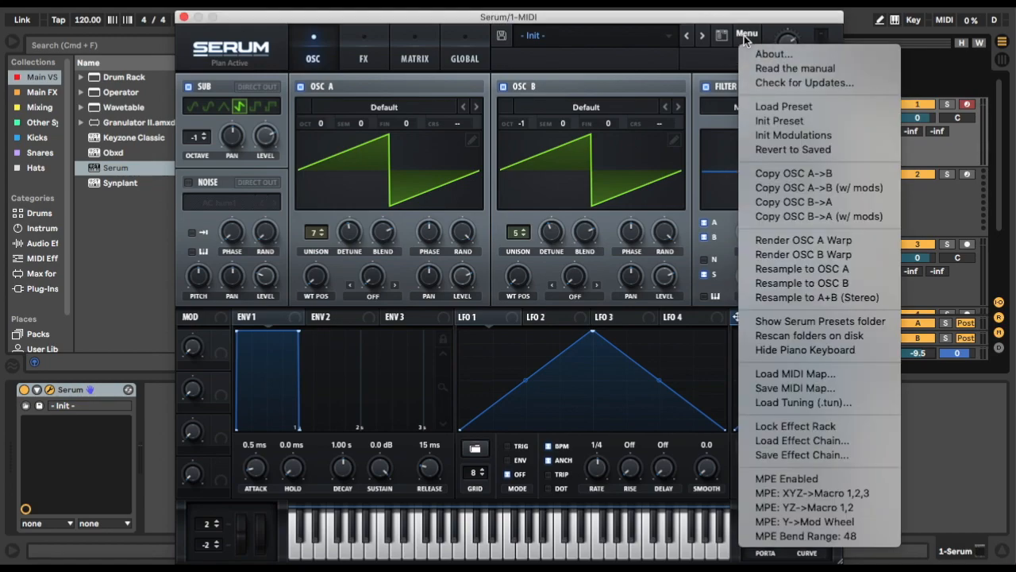
click(800, 121)
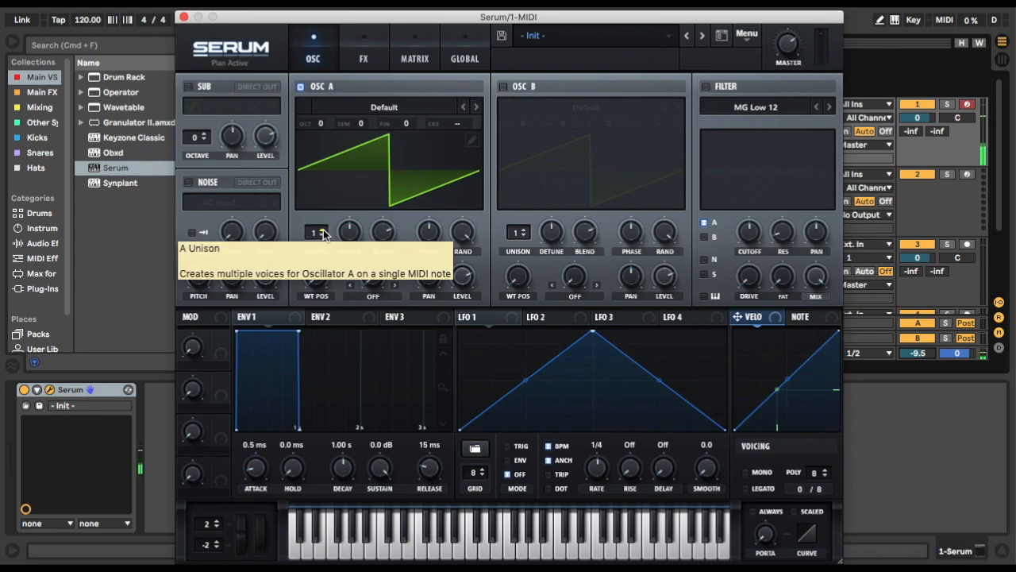
click(323, 230)
click(323, 231)
click(324, 231)
click(323, 230)
click(323, 230)
click(323, 230)
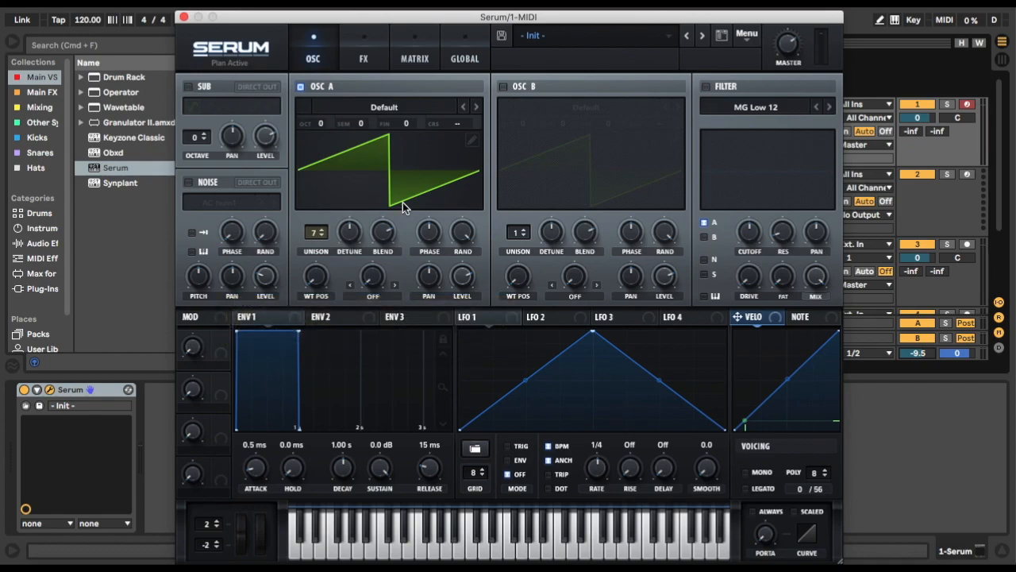
Audition a wide unison detune on oscillator A, settling on an amount slightly below the default.
click(354, 231)
click(354, 233)
drag(354, 232, 434, 41)
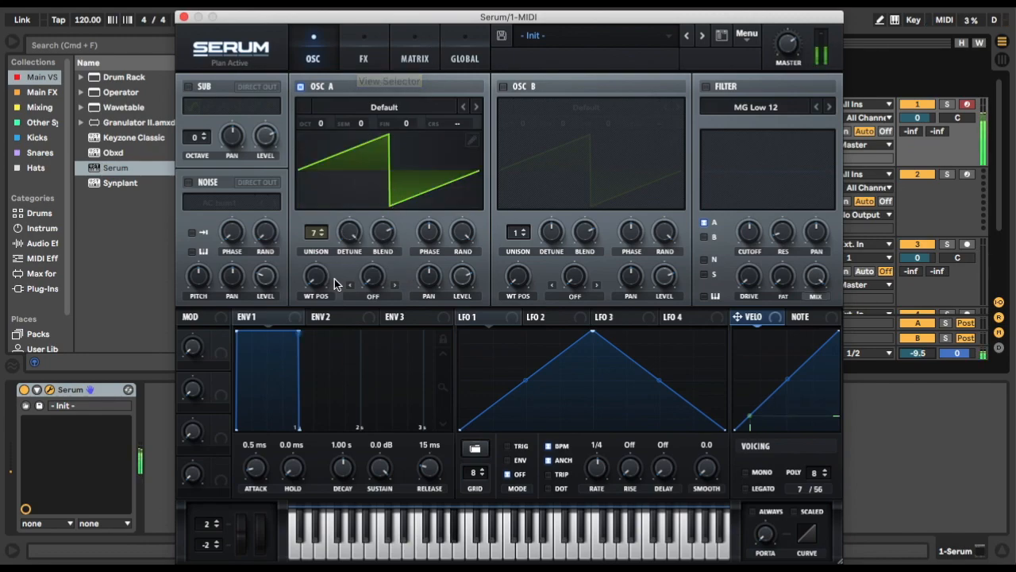
drag(342, 254, 359, 352)
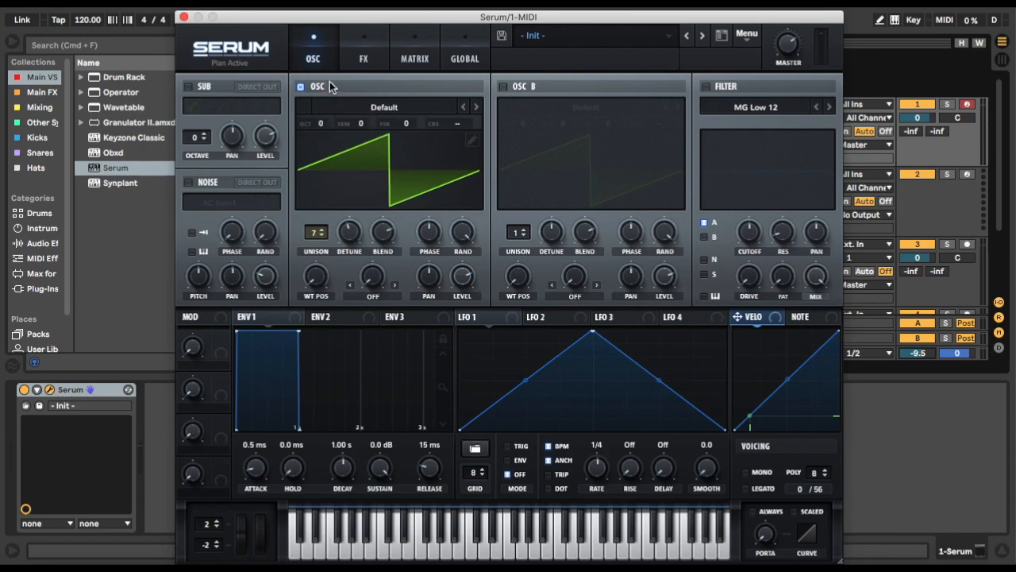
Enable oscillator B with the default wavetable and set its unison to 5 voices.
click(529, 87)
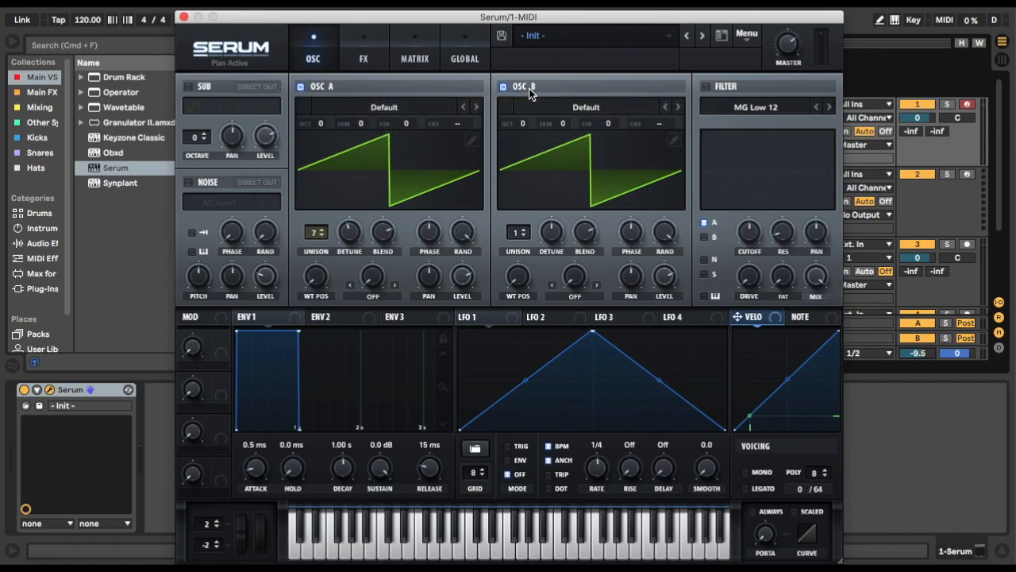
click(526, 232)
click(525, 232)
click(525, 232)
click(525, 232)
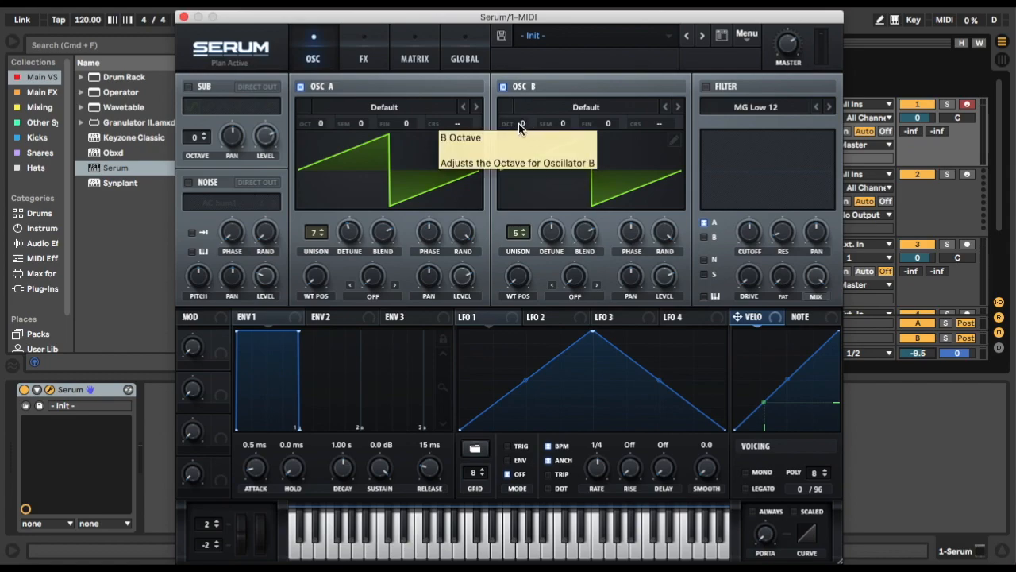
Set oscillator B's octave to -1 and compare the sound with oscillator B switched off and on.
drag(518, 123, 520, 145)
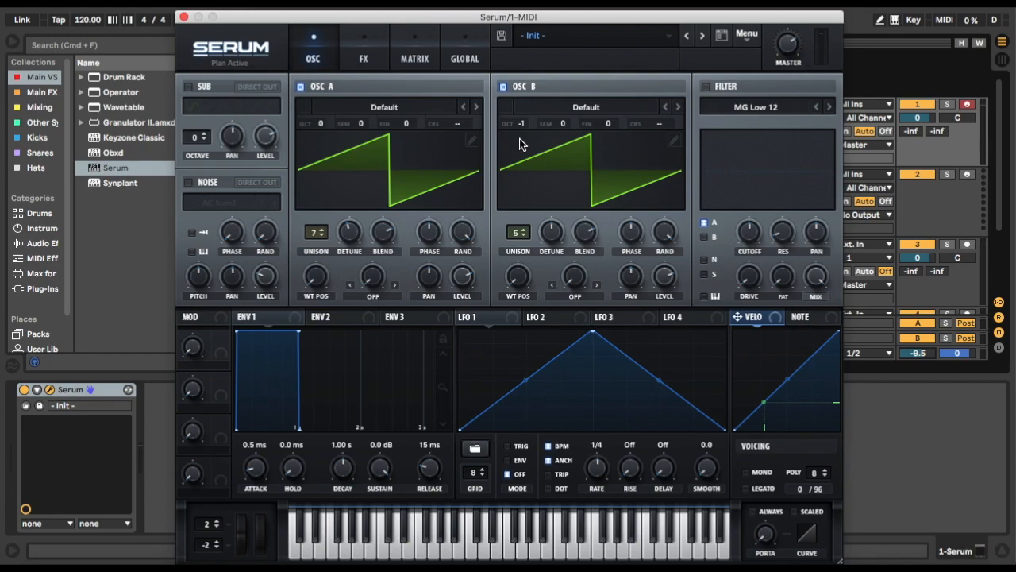
click(519, 88)
click(519, 88)
Enable the sub oscillator with the saw shape and set its octave to -1.
click(207, 88)
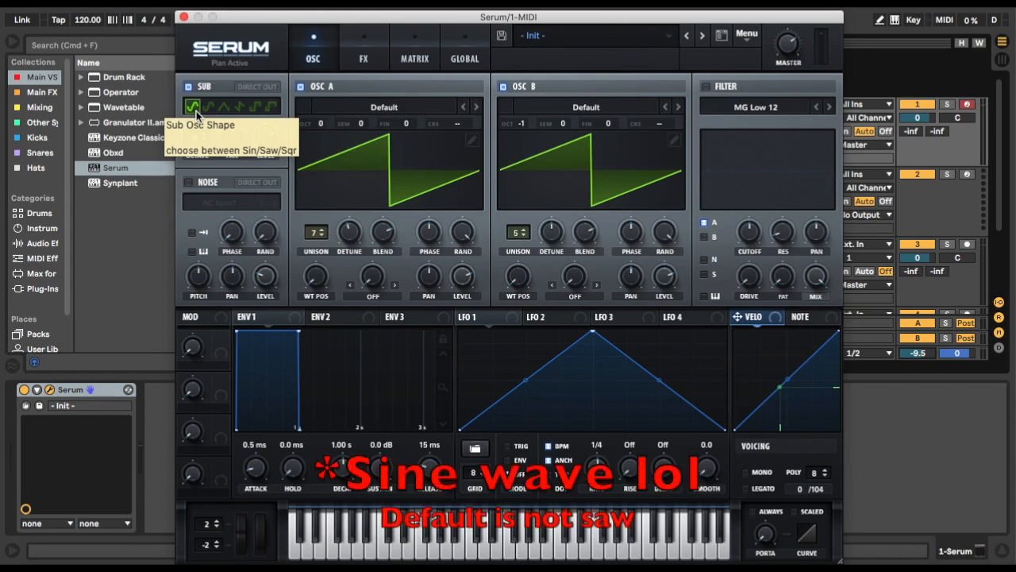
click(245, 106)
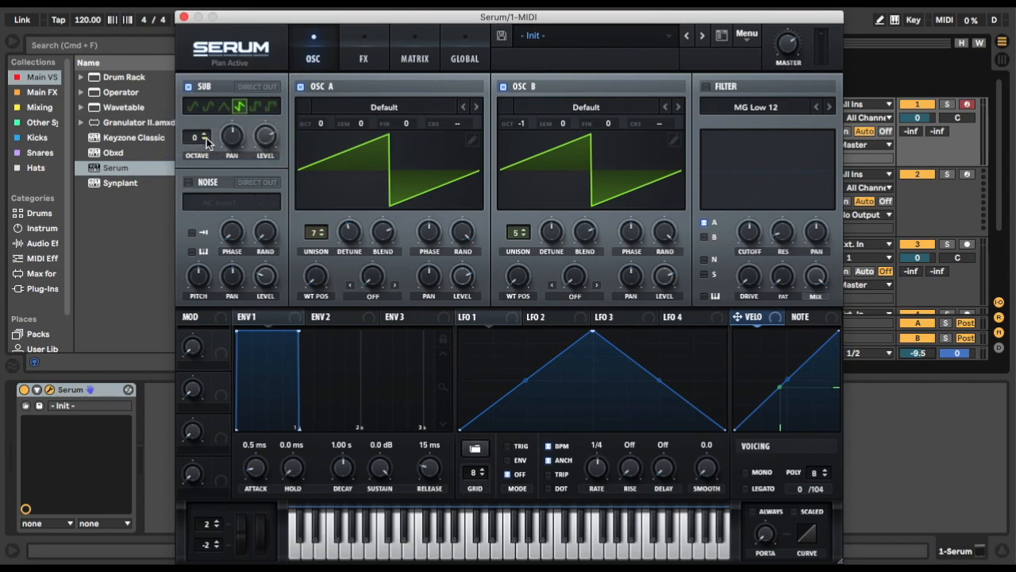
click(204, 141)
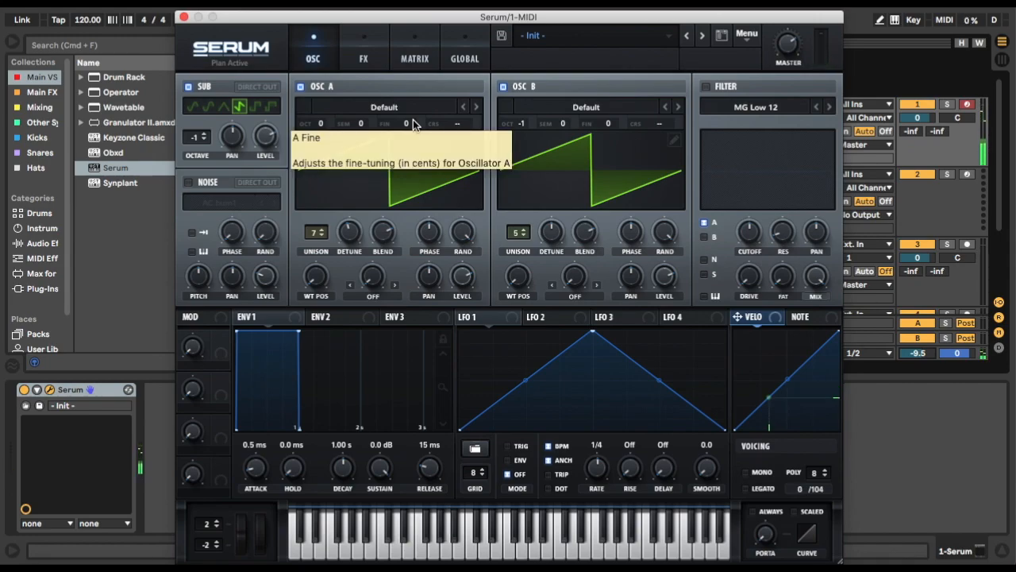
Try several unison stack modes for oscillator A in the global settings and settle on 12 (1x).
click(463, 59)
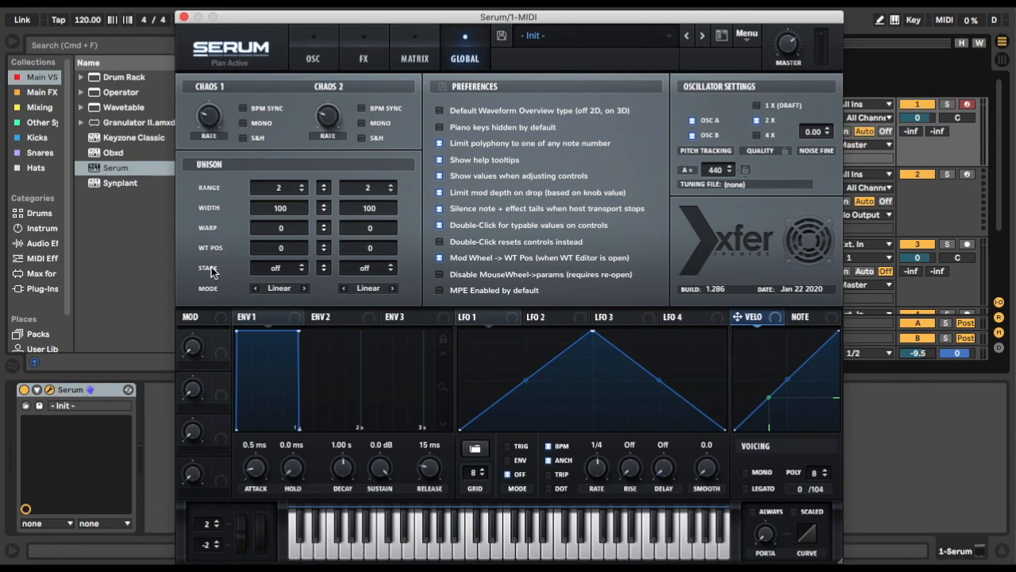
click(302, 266)
click(302, 267)
click(301, 267)
click(302, 267)
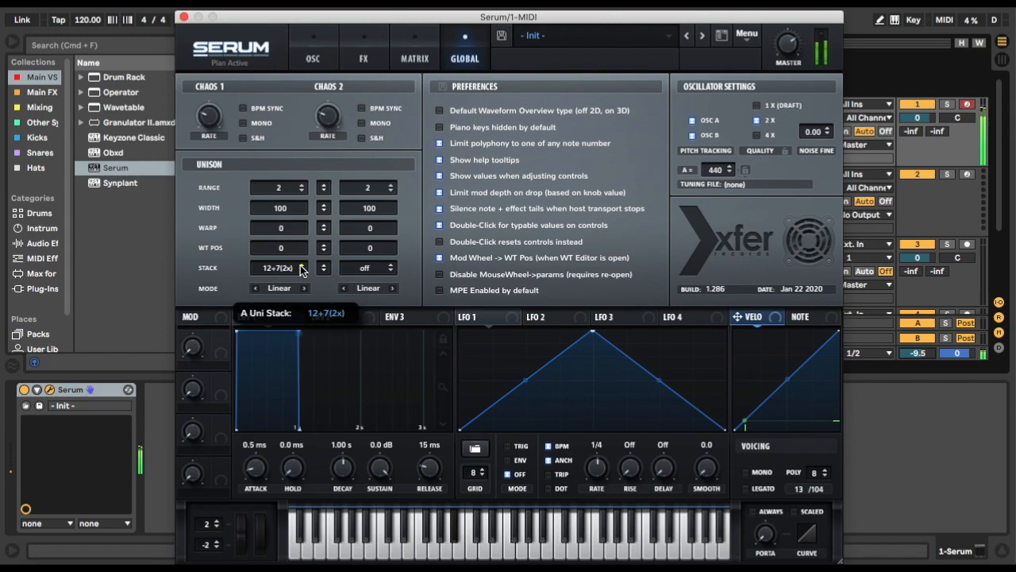
click(301, 267)
click(301, 268)
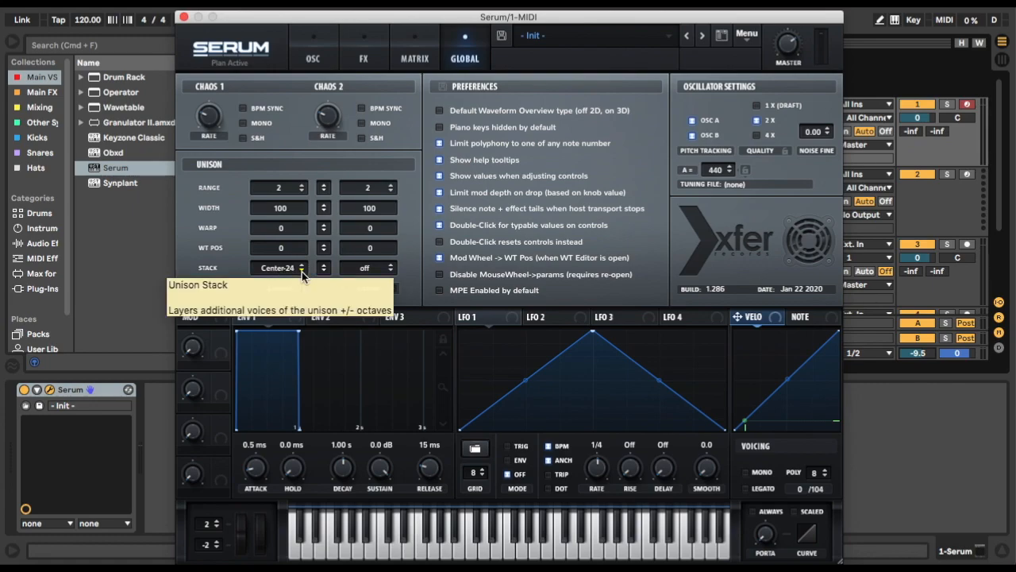
click(302, 272)
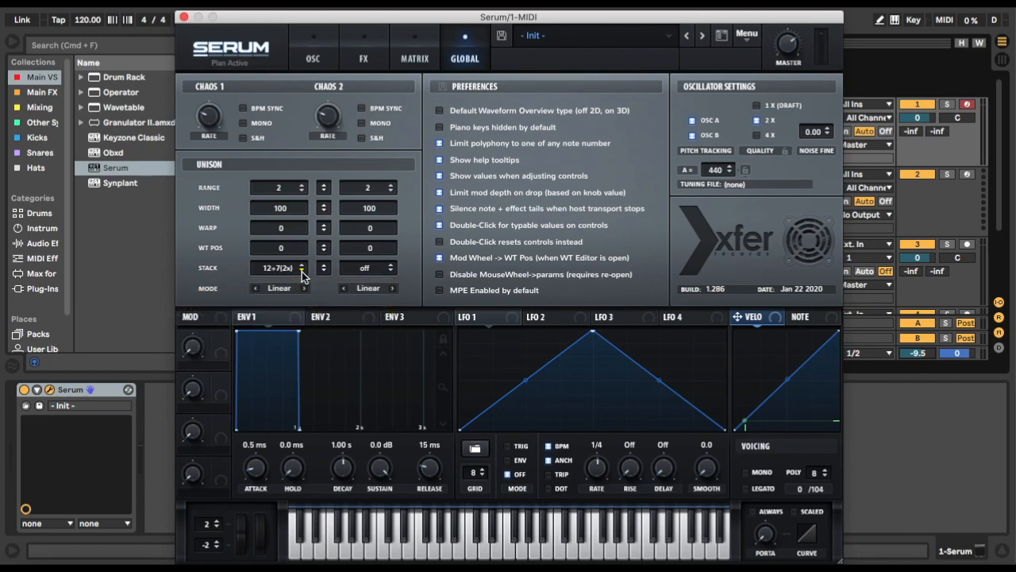
click(301, 271)
Set oscillator B's unison stack to Center-12 and check oscillator A's detune control.
click(392, 266)
click(391, 266)
click(391, 266)
click(391, 266)
click(391, 266)
click(392, 266)
click(392, 266)
click(320, 41)
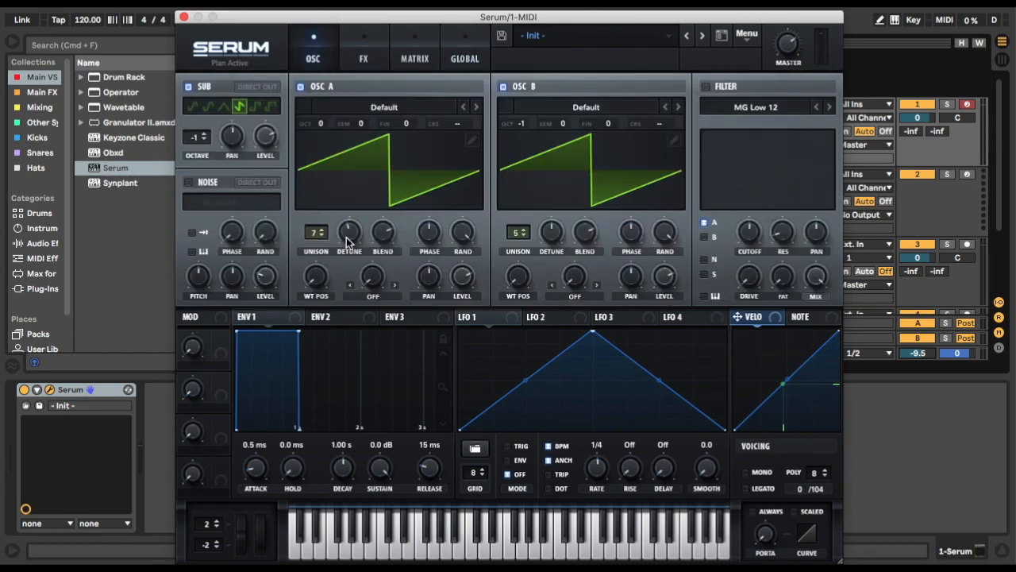
drag(346, 237, 346, 242)
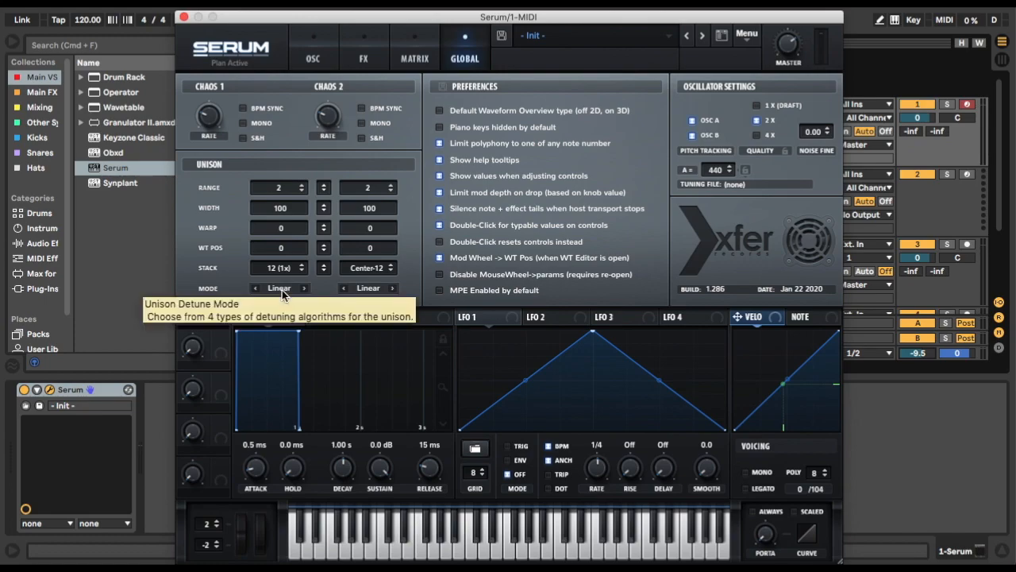
Set the unison detune mode of both oscillators to Super.
click(280, 289)
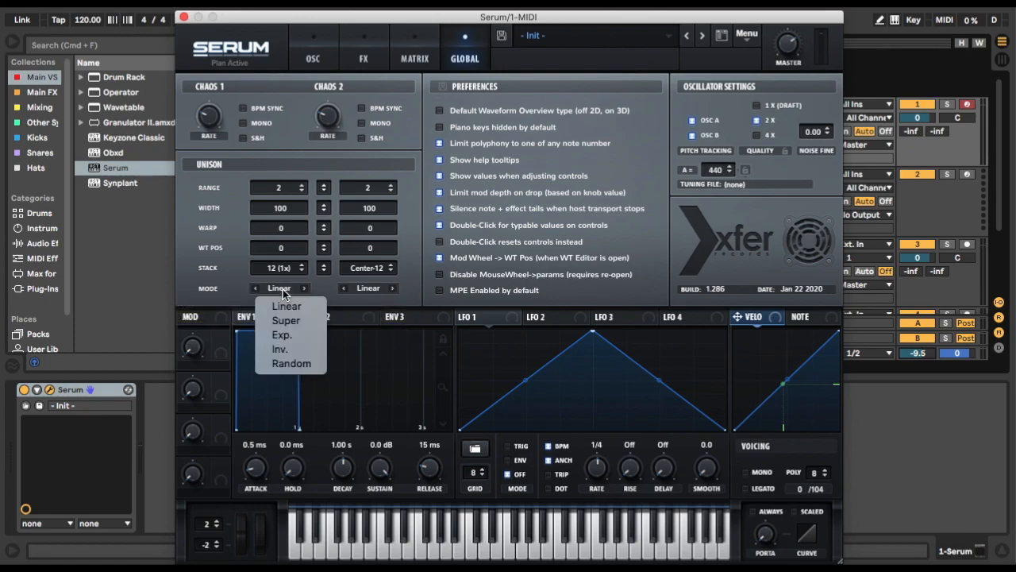
click(310, 320)
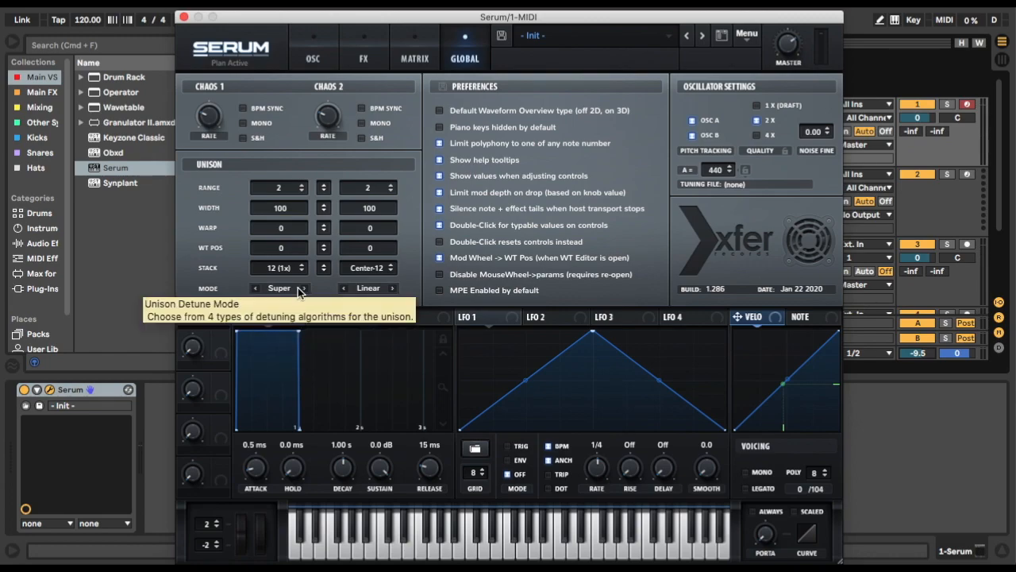
click(377, 287)
click(405, 279)
click(394, 289)
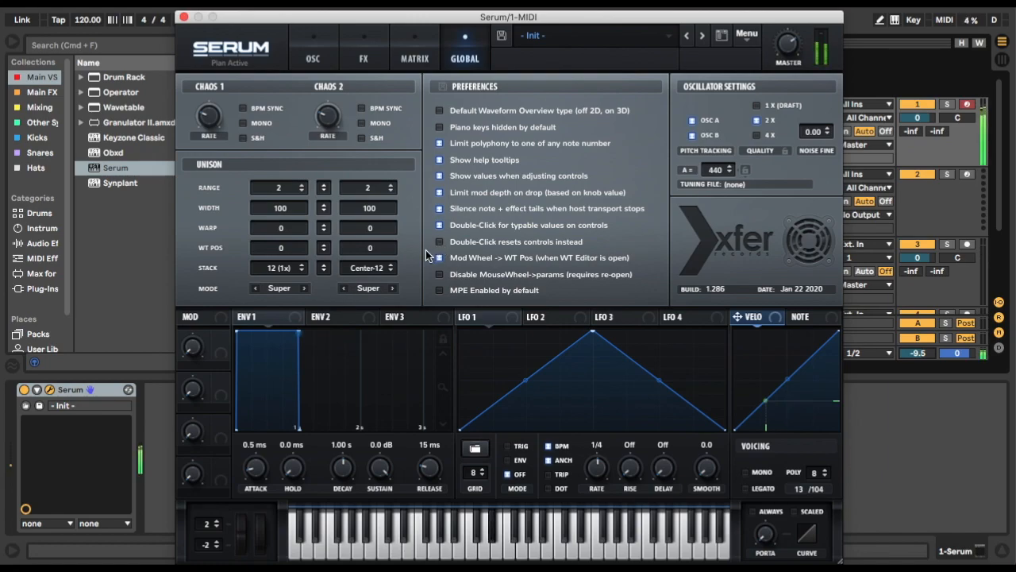
Fine-tune oscillator A's unison detune to about 0.19.
click(327, 39)
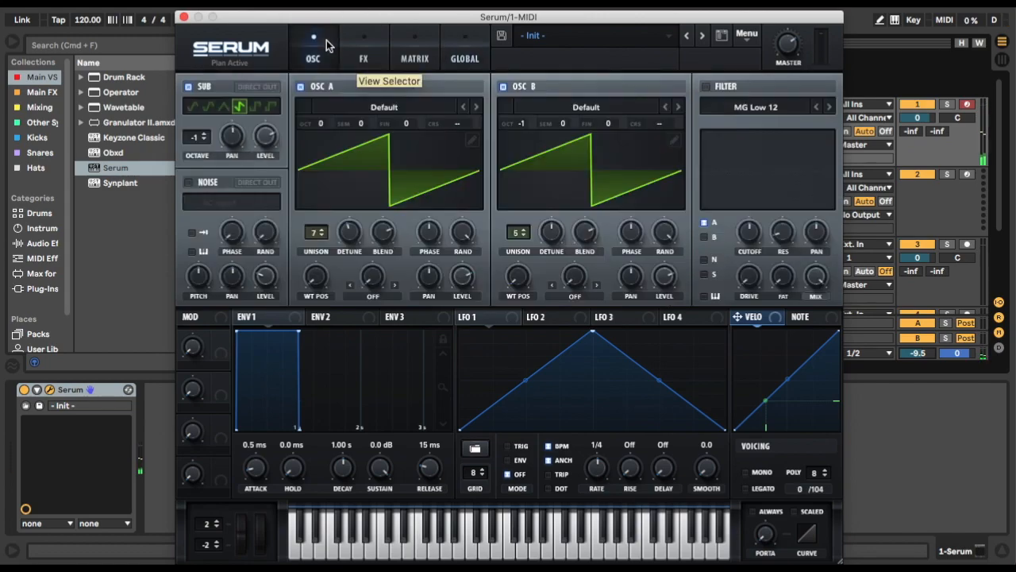
click(349, 236)
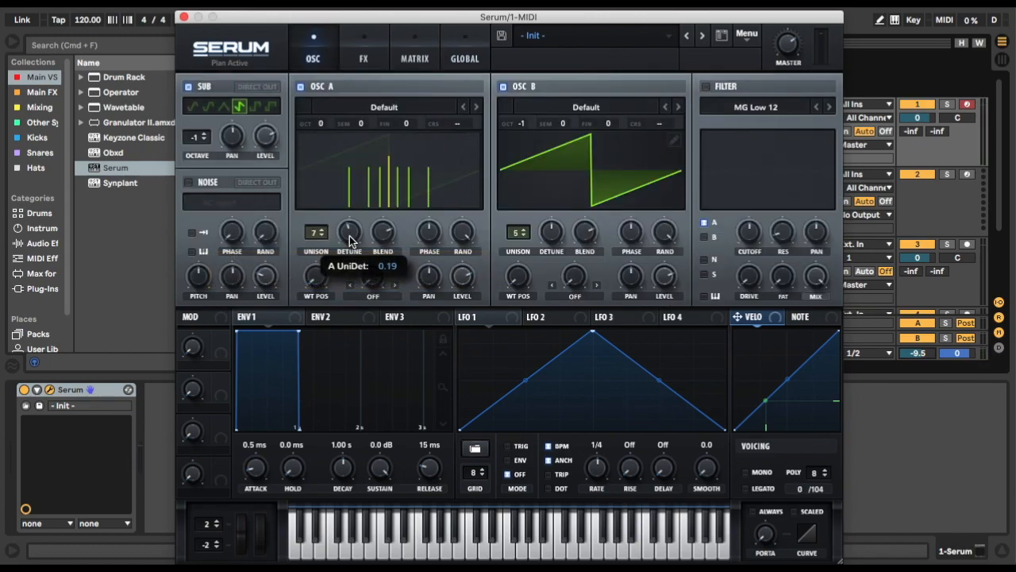
drag(350, 237, 348, 235)
drag(348, 235, 350, 238)
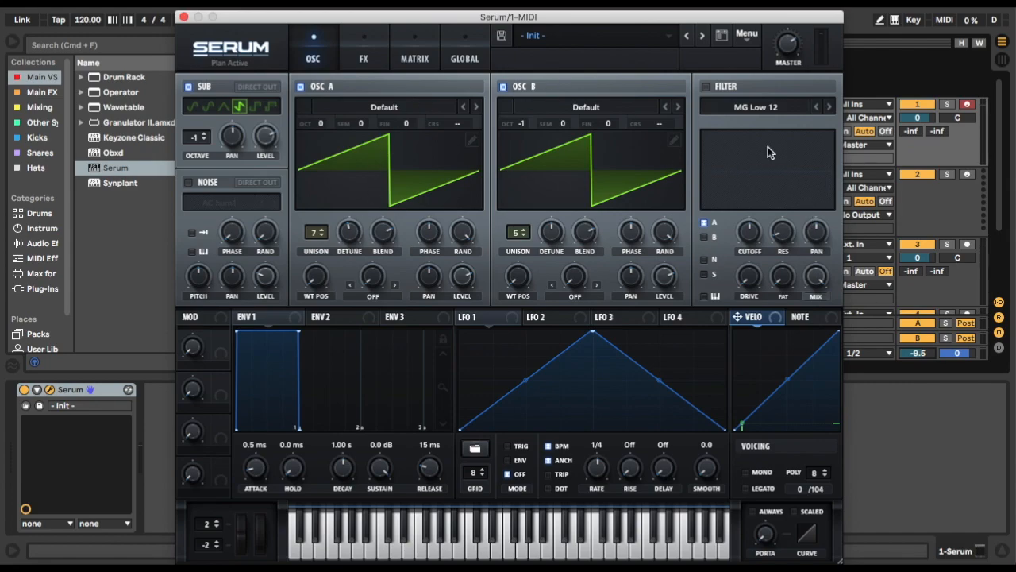
Enable the filter with the MG Low 24 type and route oscillator B and the sub oscillator through it.
click(706, 88)
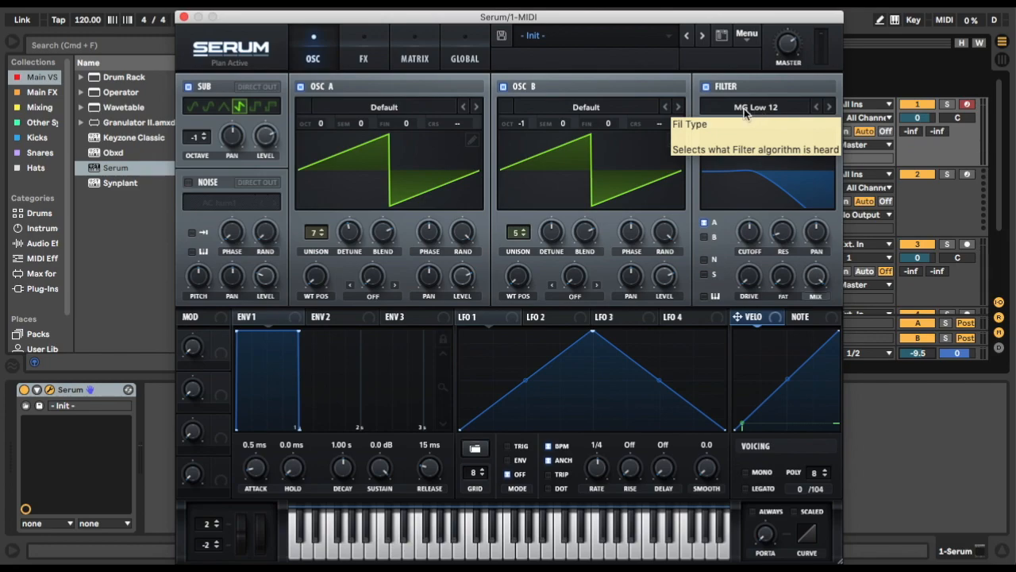
click(792, 107)
click(792, 107)
click(830, 108)
click(831, 109)
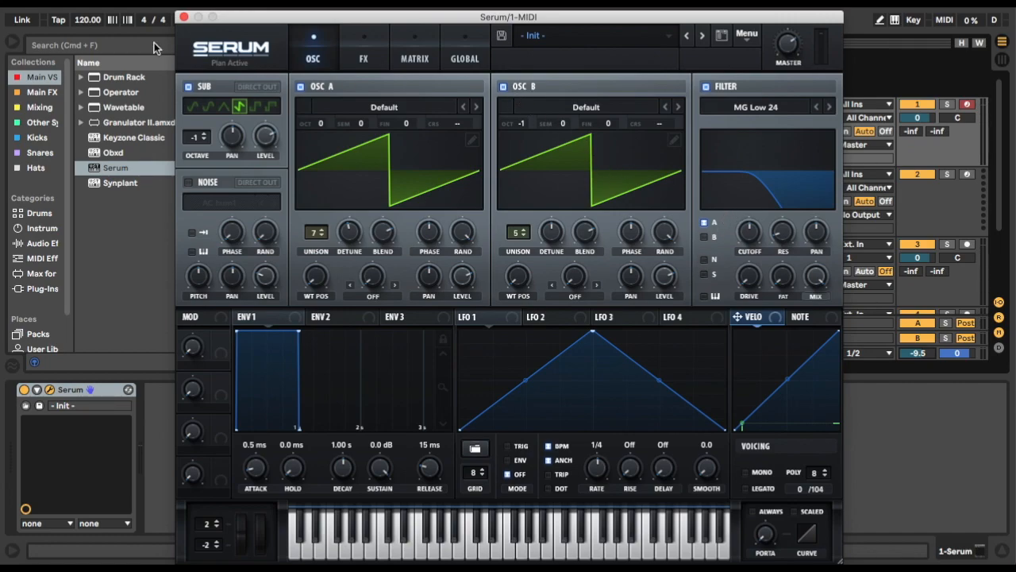
click(714, 239)
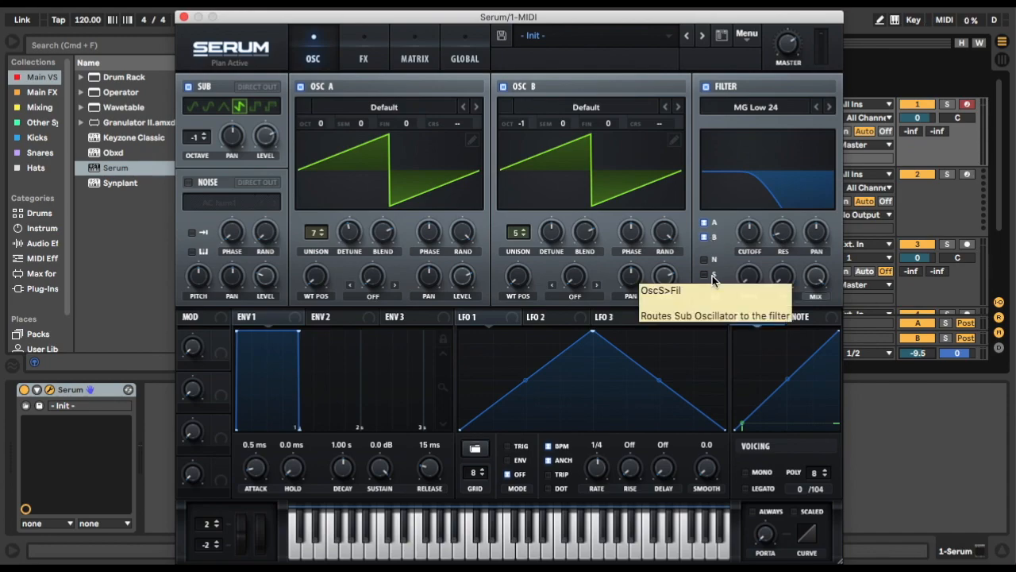
click(712, 276)
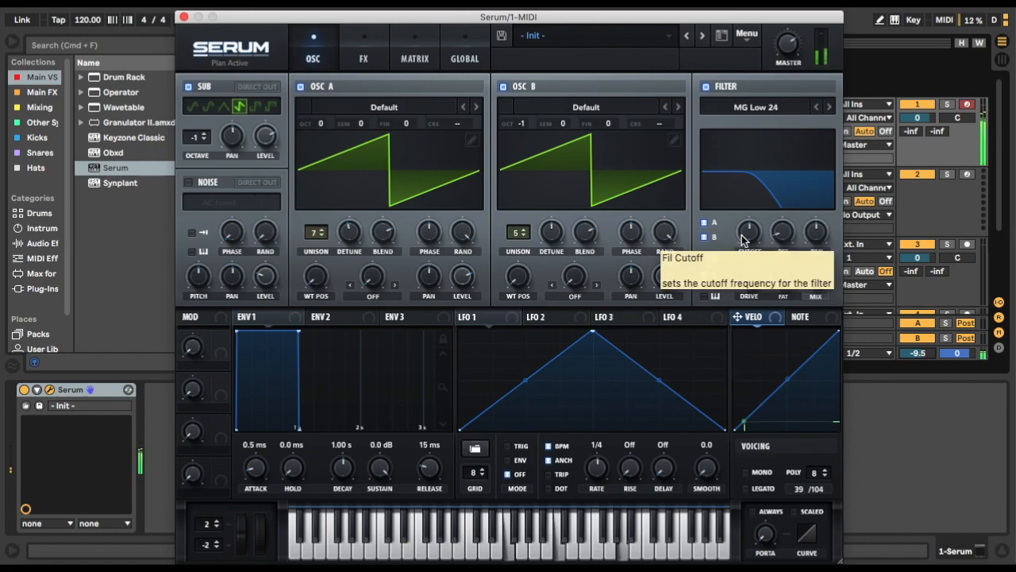
Open the filter cutoff well above its default with slightly more resonance, easing the cutoff back a little.
drag(741, 238, 735, 177)
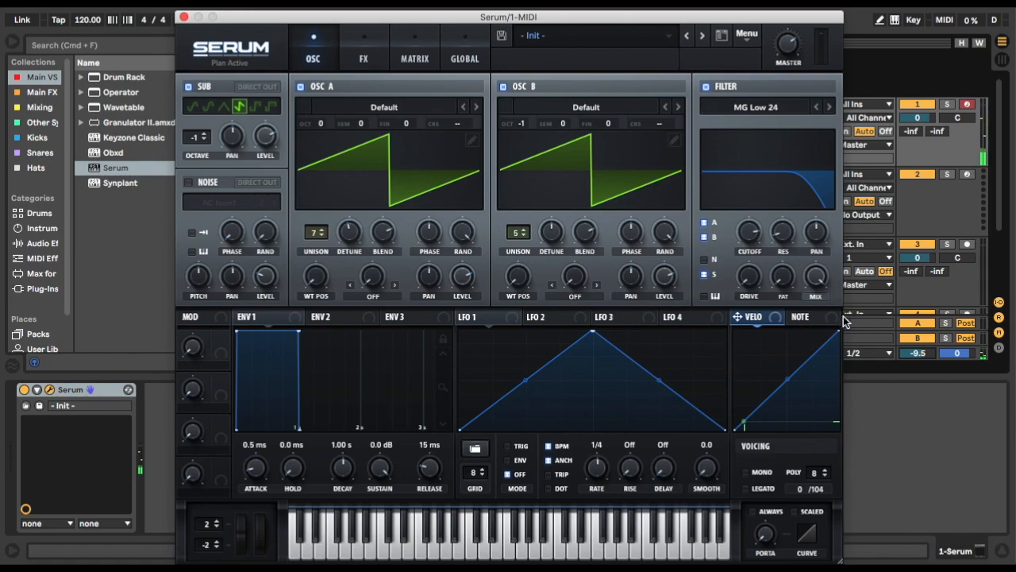
drag(783, 232, 768, 202)
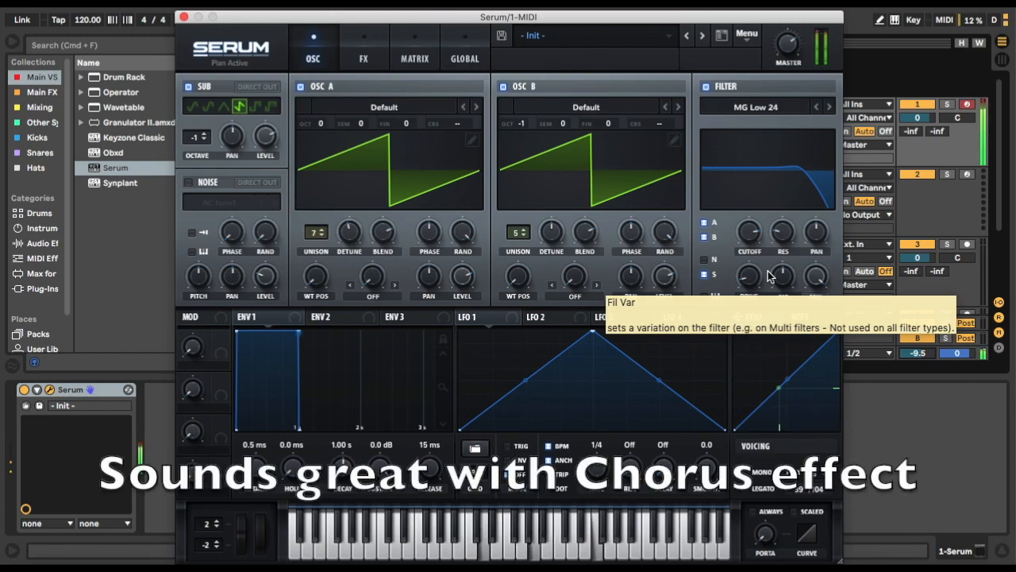
mouse_move(753, 233)
mouse_down()
mouse_move(744, 320)
mouse_move(737, 274)
mouse_move(739, 285)
mouse_move(746, 251)
mouse_up()
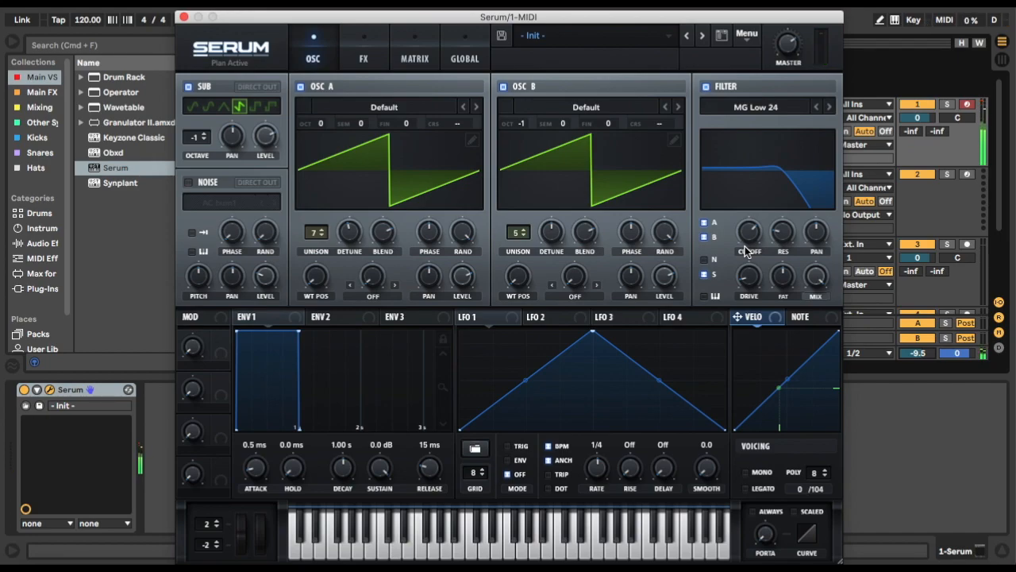